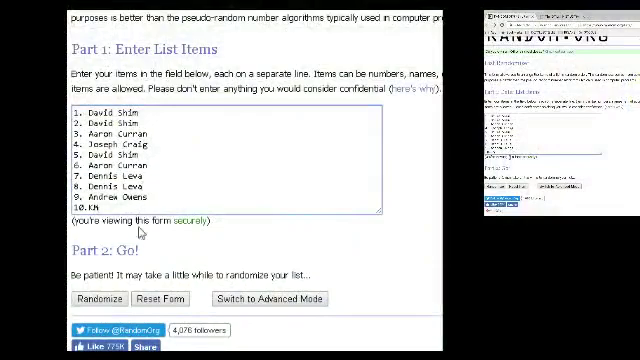
scroll(220, 215, "down", 1)
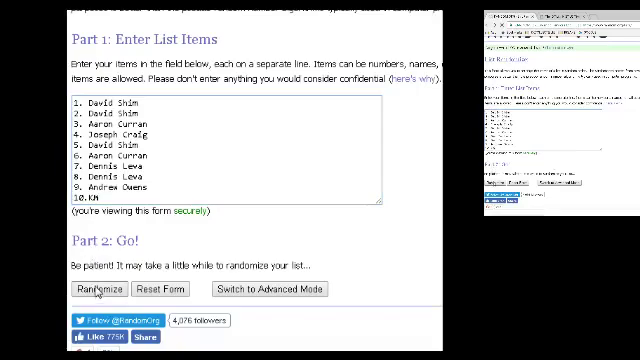
left_click(97, 291)
left_click(91, 254)
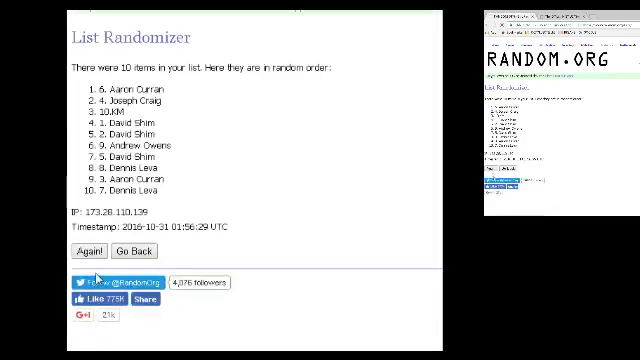